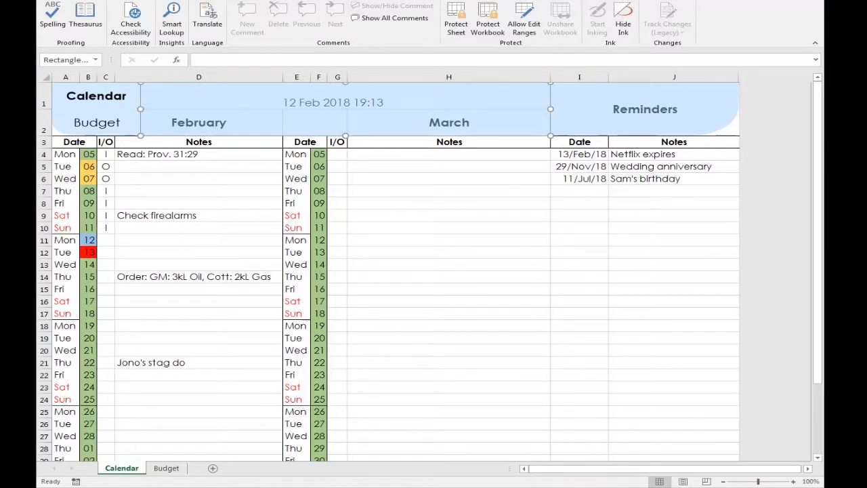
Adjust the widths of columns D and H on the Calendar sheet
click(449, 167)
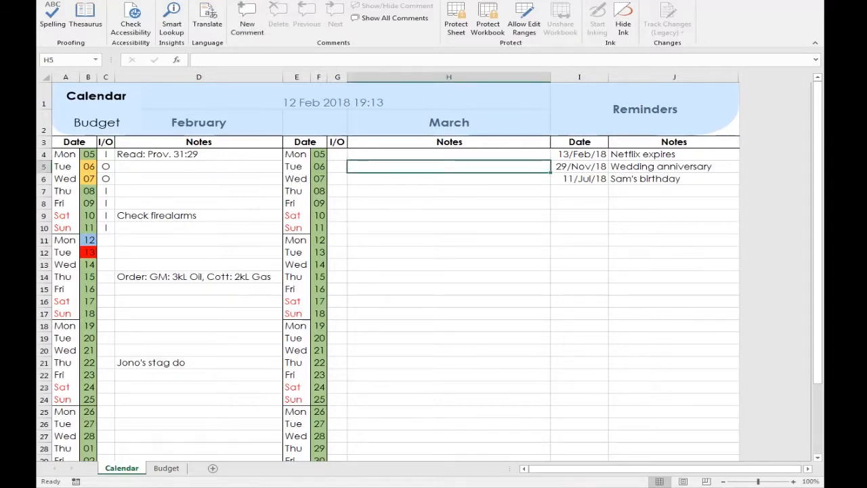
mouse_move(282, 76)
mouse_down()
mouse_move(246, 76)
mouse_move(276, 76)
mouse_up()
drag(543, 77, 564, 77)
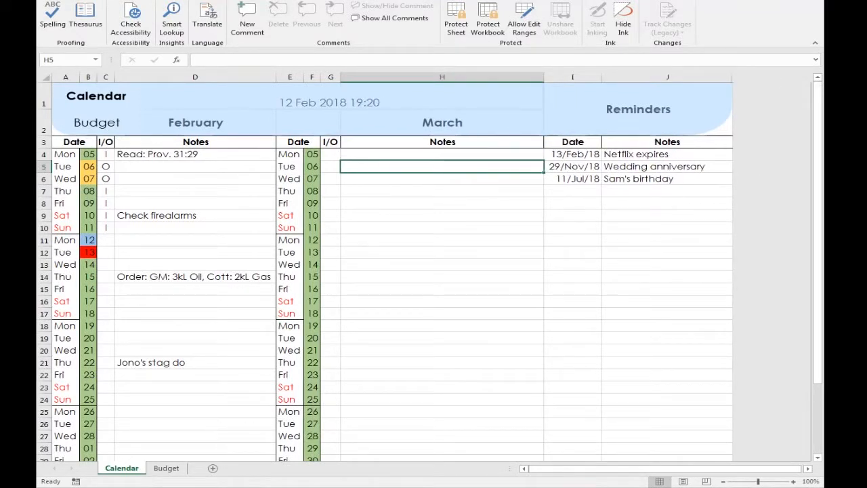
Inspect the hyperlink on the Budget header shape that points to a place in this document
right_click(423, 100)
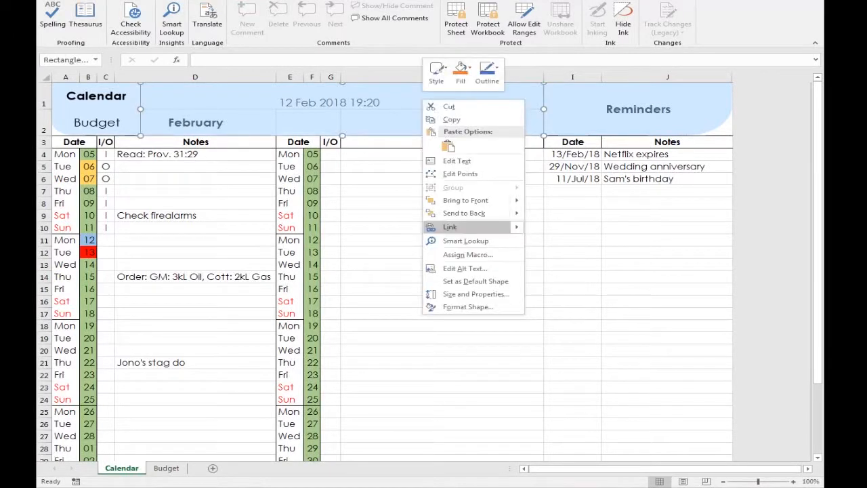
click(450, 227)
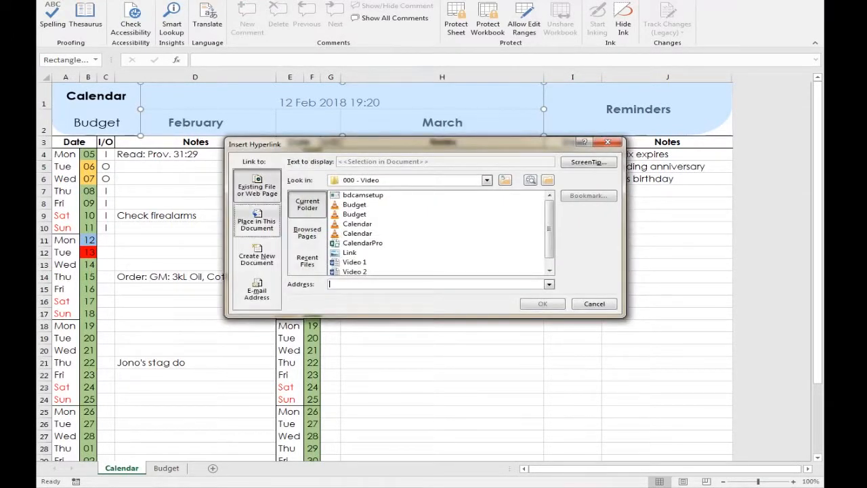
click(257, 221)
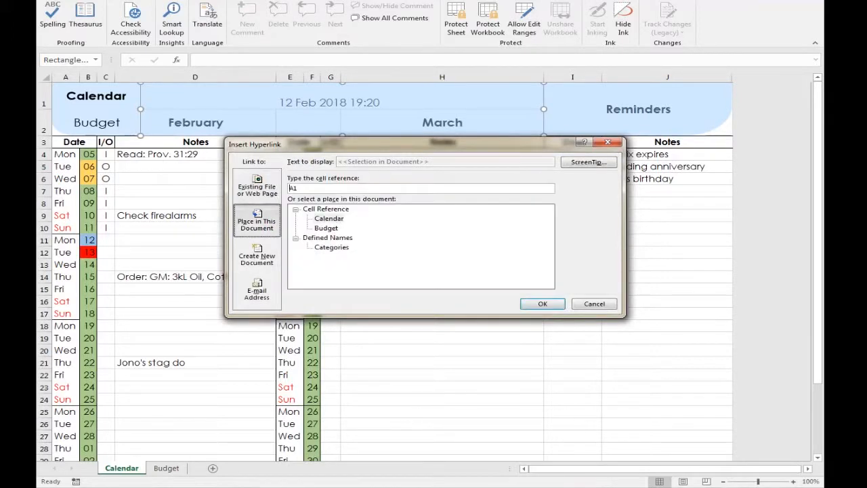
click(595, 303)
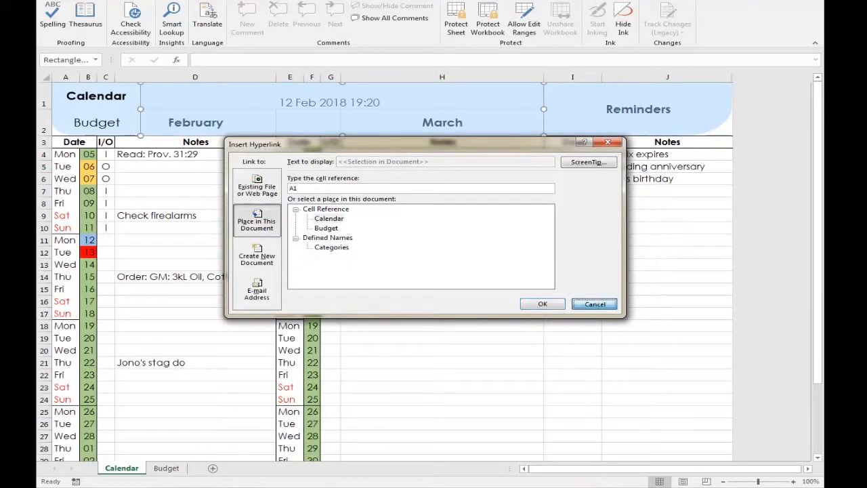
click(442, 264)
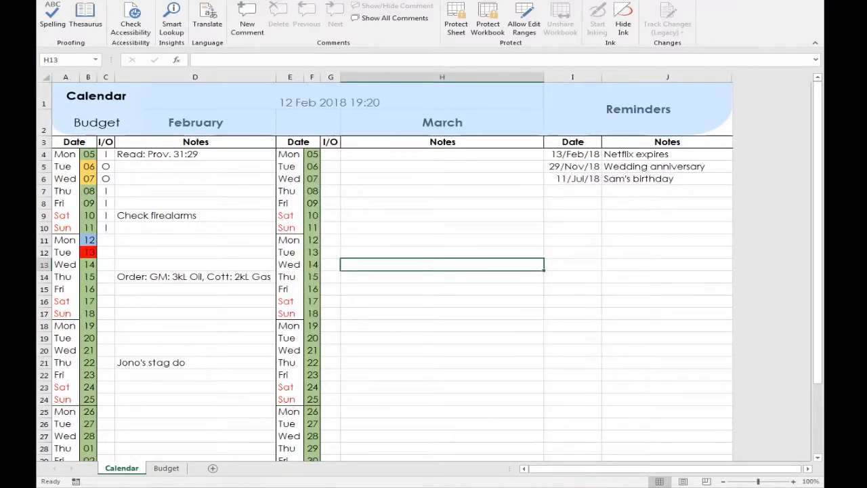
Examine the WEEKDAY-based date formula in cell B4
click(66, 154)
click(88, 155)
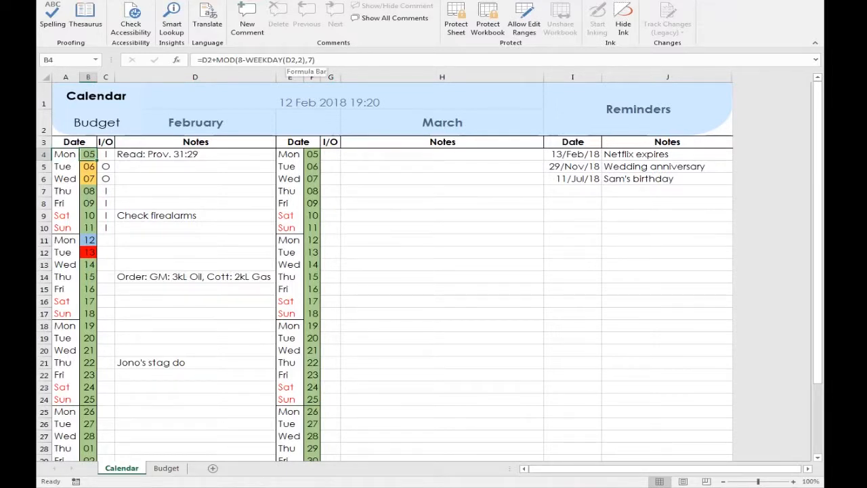
click(291, 60)
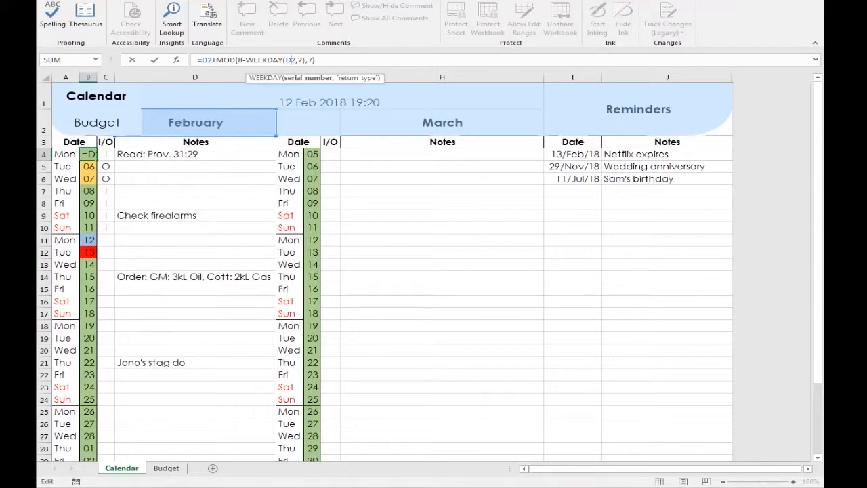
key(Escape)
click(195, 240)
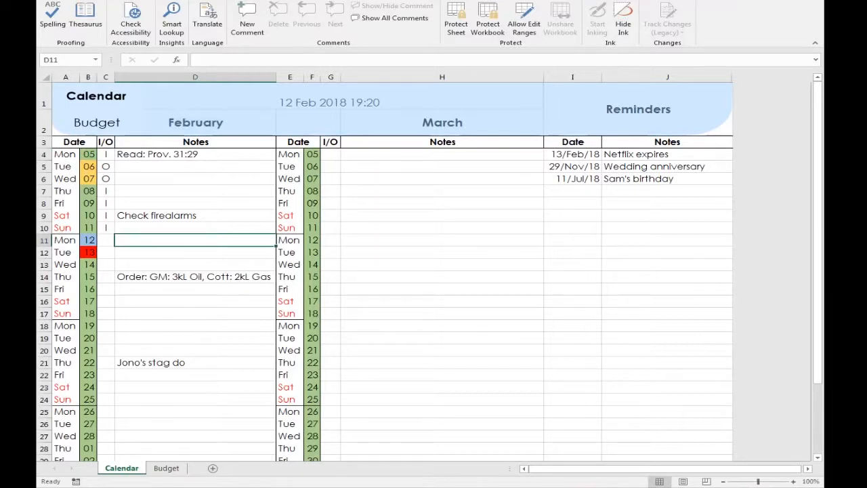
key(Return)
Copy cell B7 into D7, then undo the paste
click(88, 191)
key(ctrl+c)
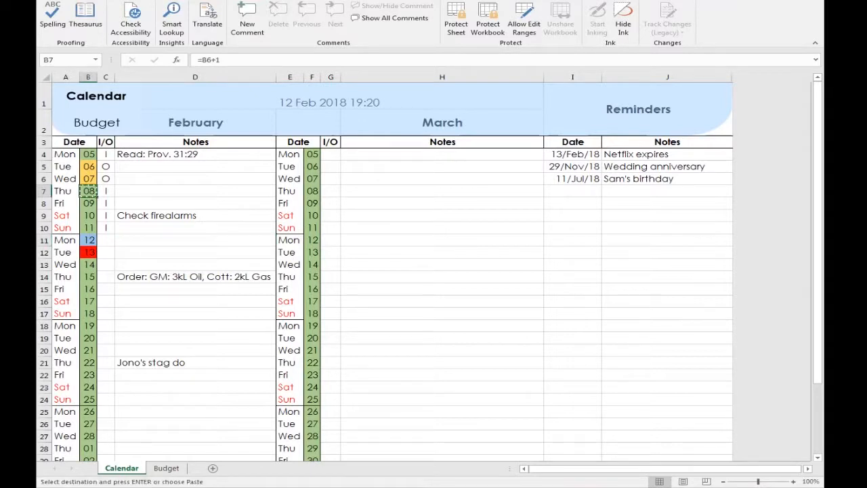
click(195, 191)
key(ctrl+v)
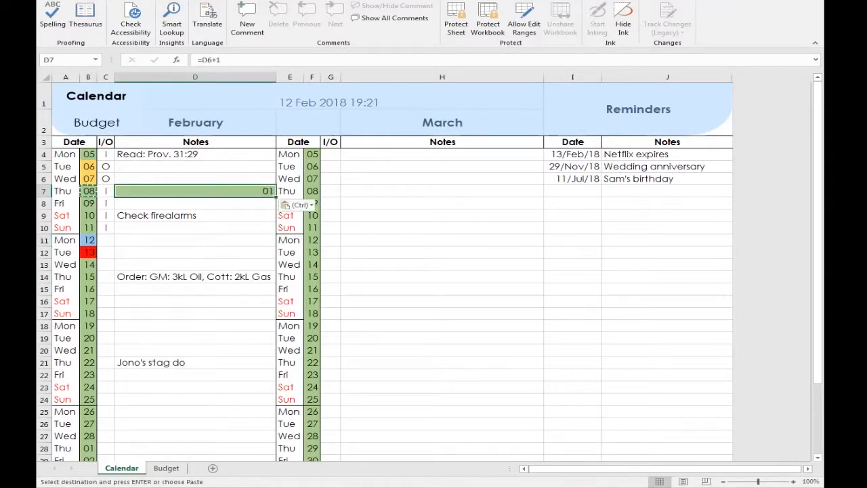
key(ctrl+z)
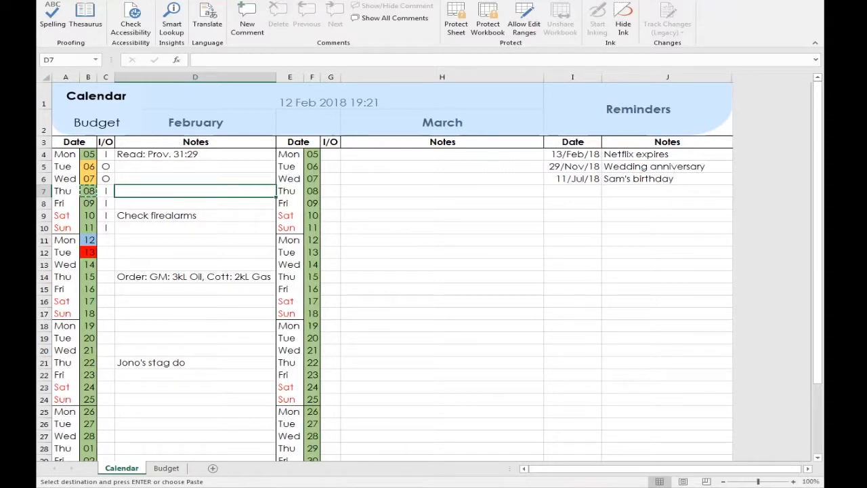
Review all of this worksheet's conditional formatting rules in the Rules Manager
drag(88, 179, 66, 240)
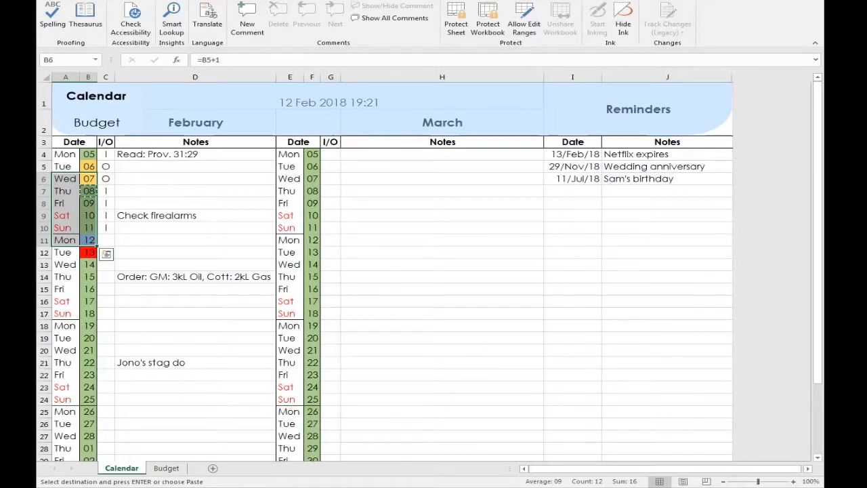
click(290, 253)
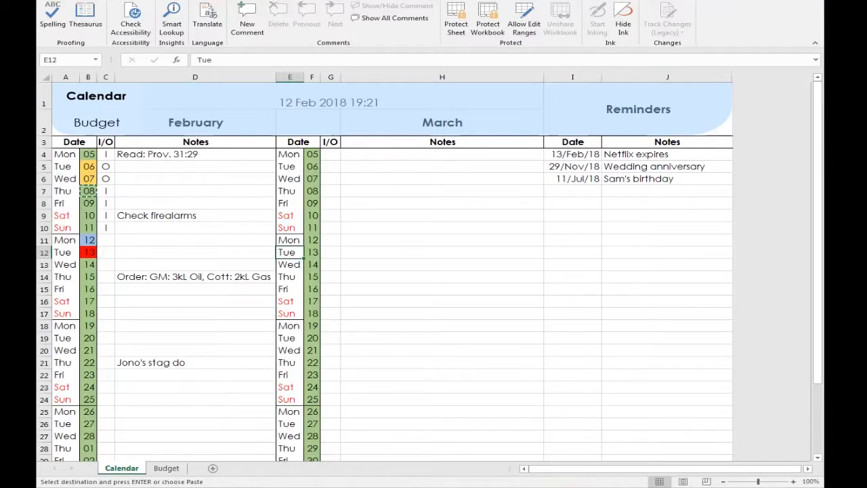
click(489, 19)
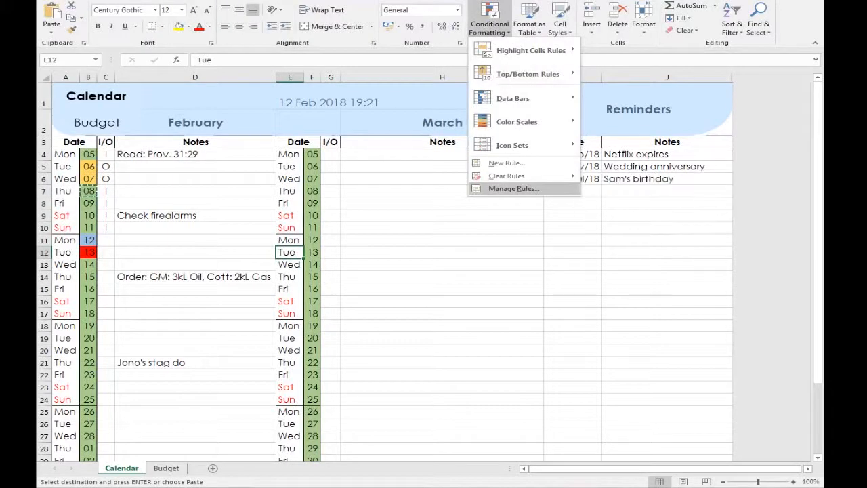
click(514, 189)
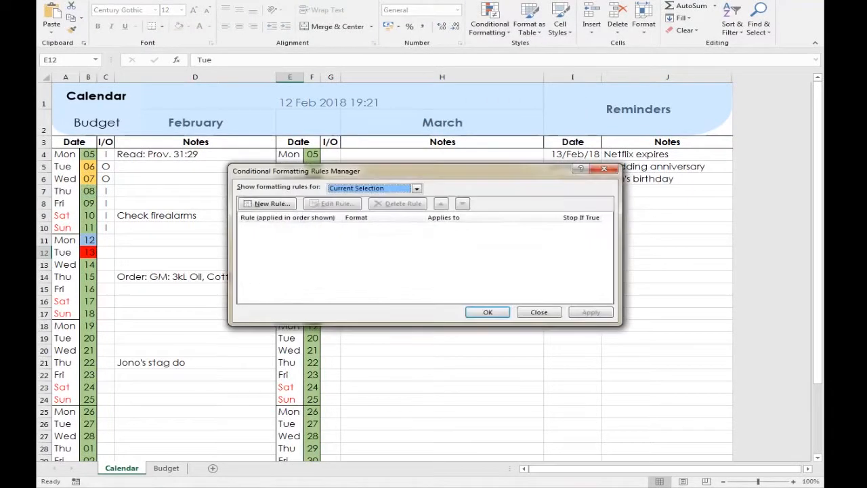
click(417, 189)
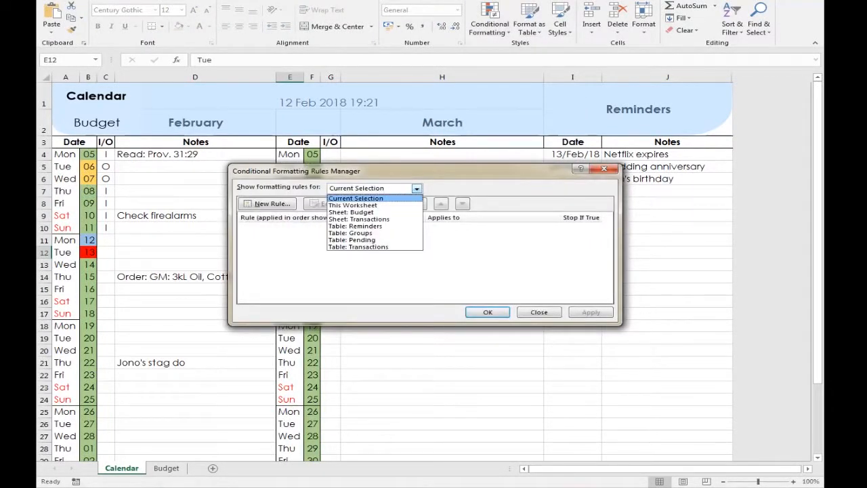
click(398, 205)
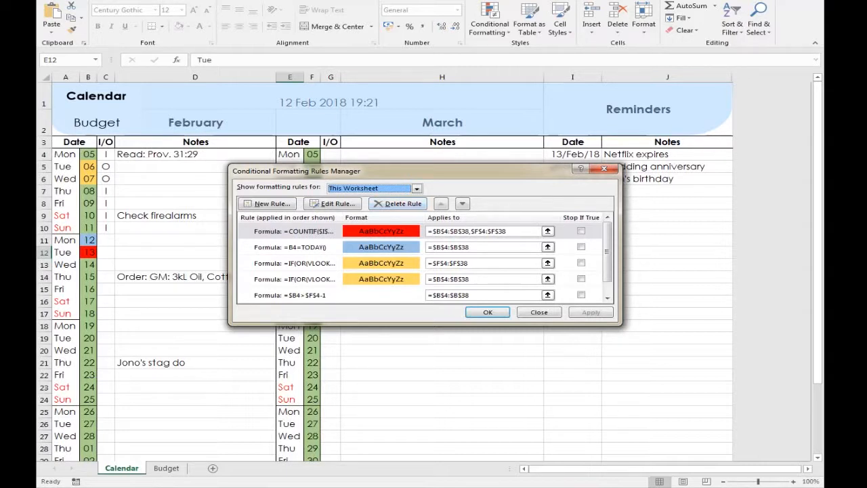
scroll(423, 263, down, 1)
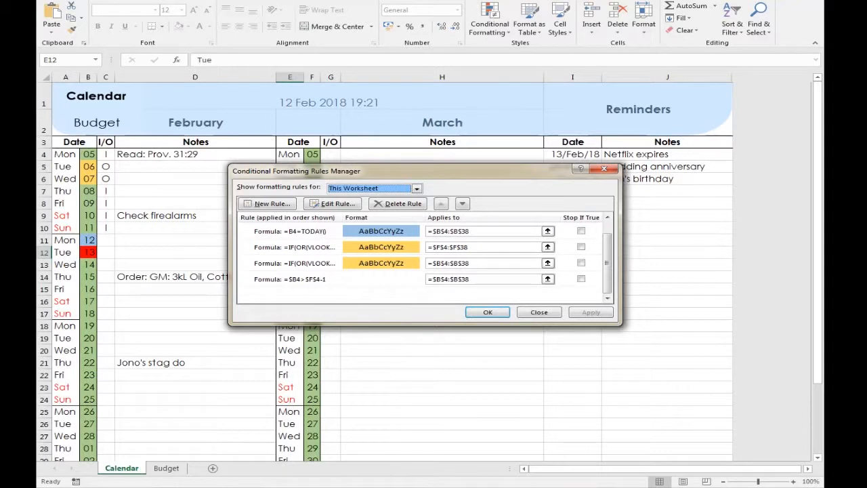
click(290, 279)
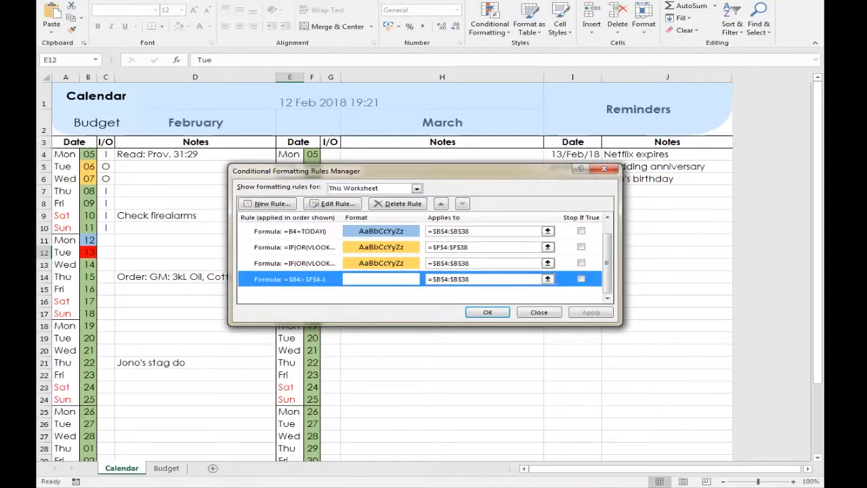
key(Escape)
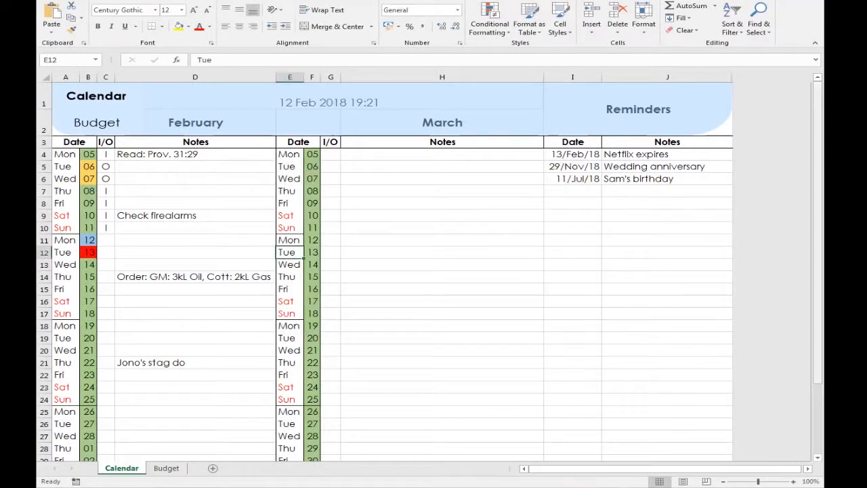
Select the final date cells B32:B35 and open the VLOOKUP-based highlight rule to read its formula
drag(818, 177, 818, 248)
drag(88, 370, 88, 407)
click(489, 27)
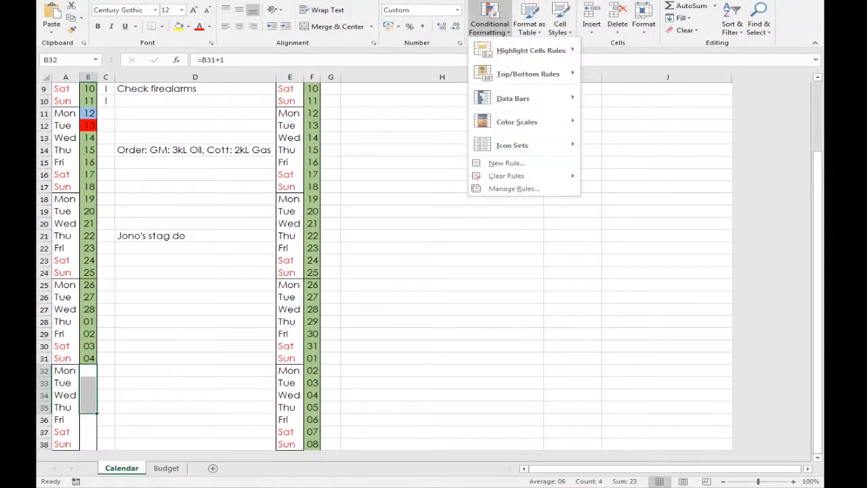
click(513, 184)
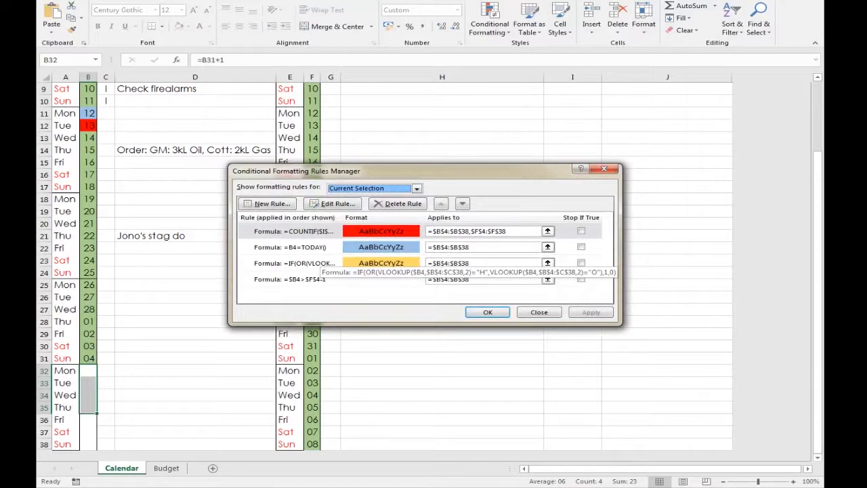
double_click(321, 262)
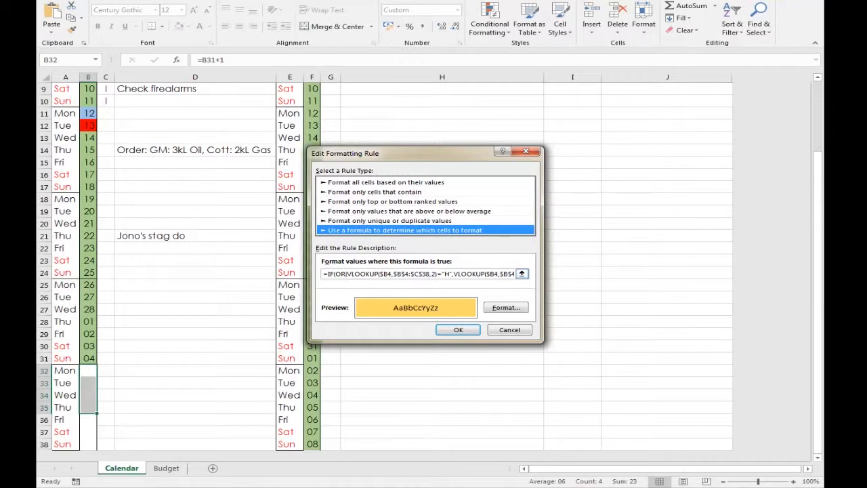
key(Return)
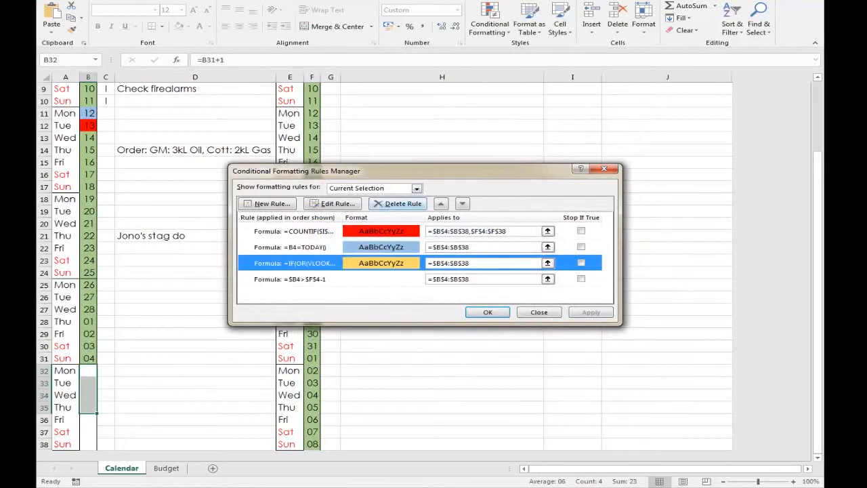
Open the COUNTIF conditional formatting rule to read its formula
click(294, 248)
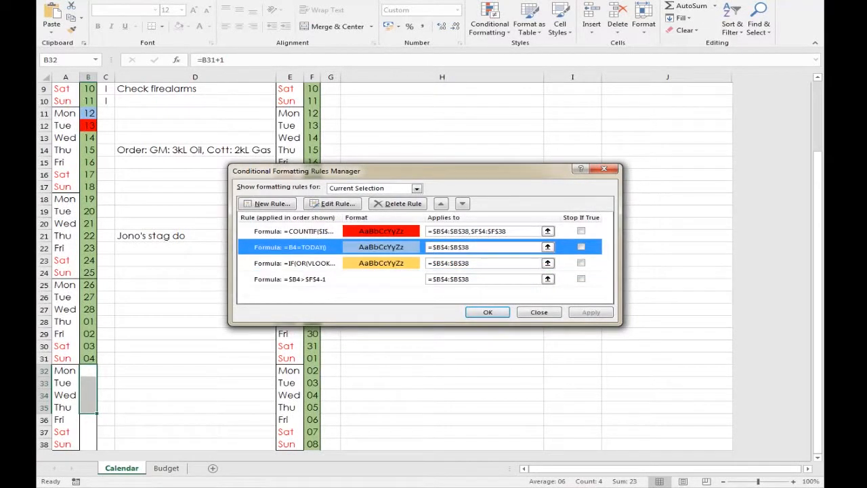
click(312, 232)
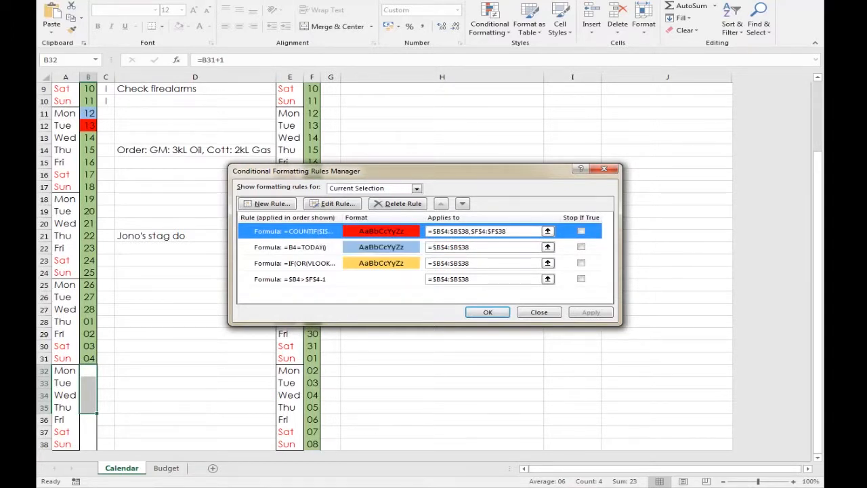
double_click(319, 232)
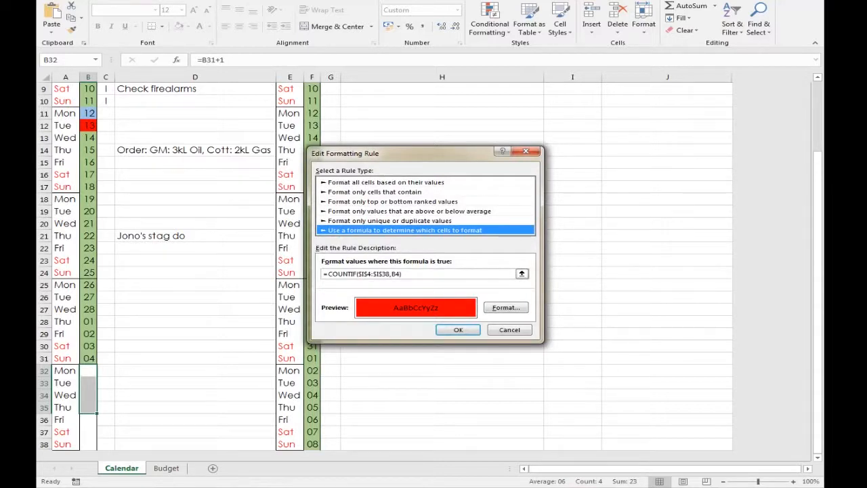
key(Return)
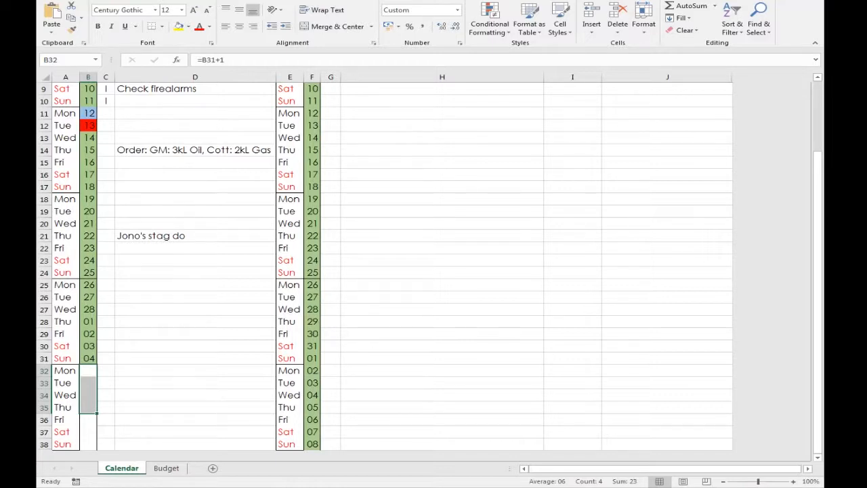
Open the ThisWorkbook module in the VBA editor and read through the Workbook_Open macro's statements
click(391, 0)
click(50, 19)
double_click(106, 74)
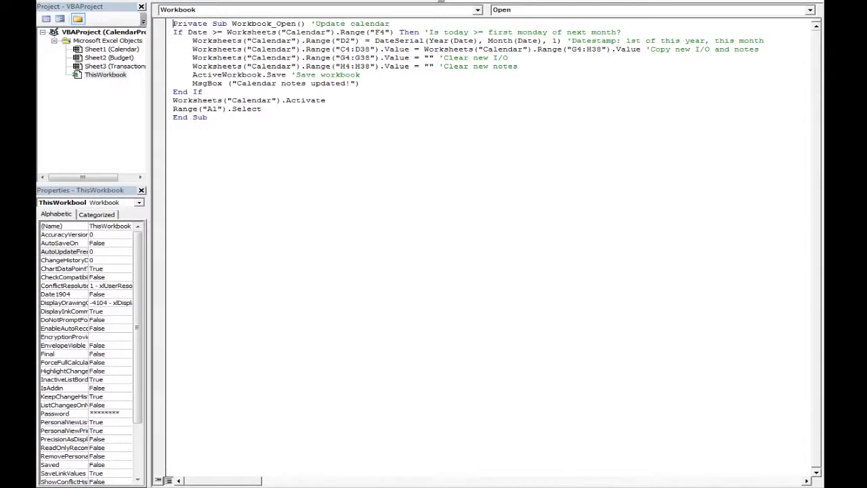
drag(241, 23, 296, 23)
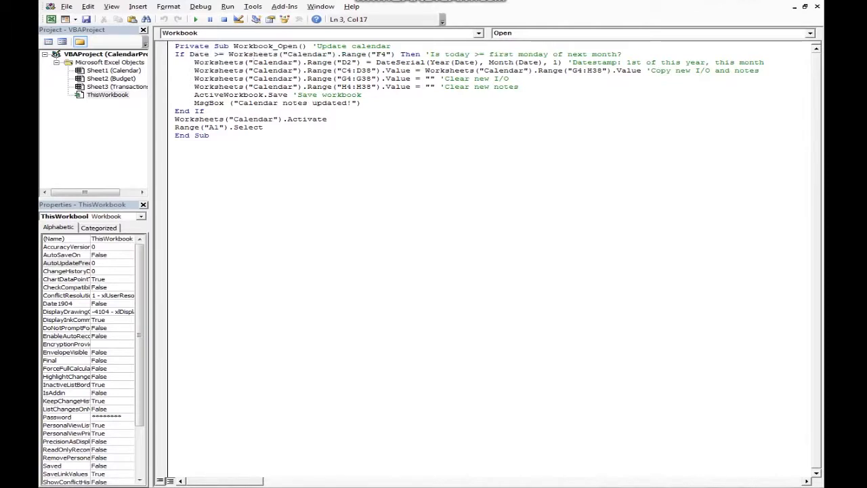
drag(588, 63, 352, 62)
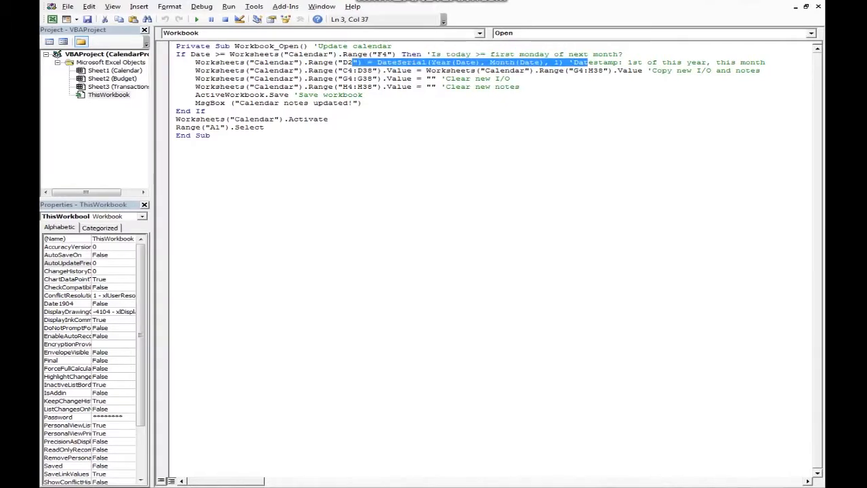
drag(338, 70, 403, 70)
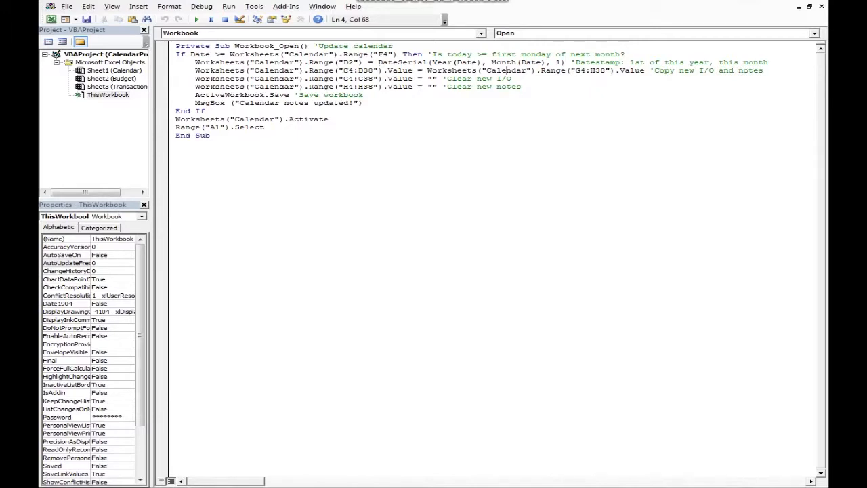
drag(521, 87, 175, 78)
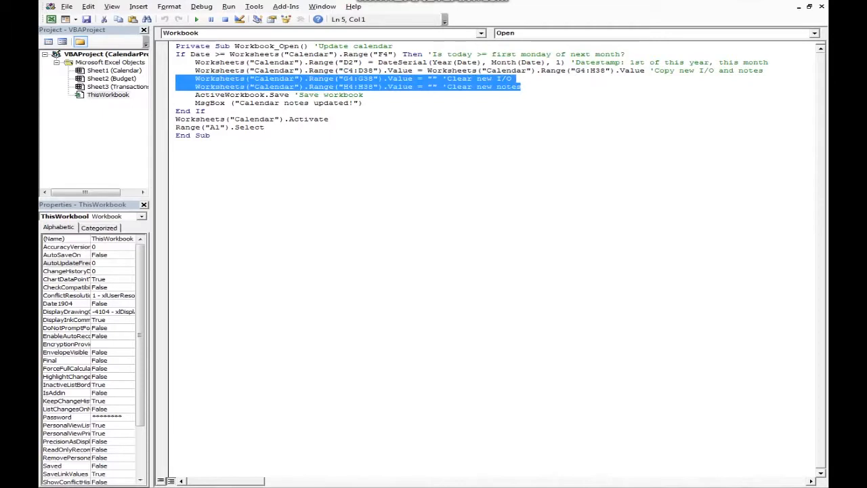
click(363, 95)
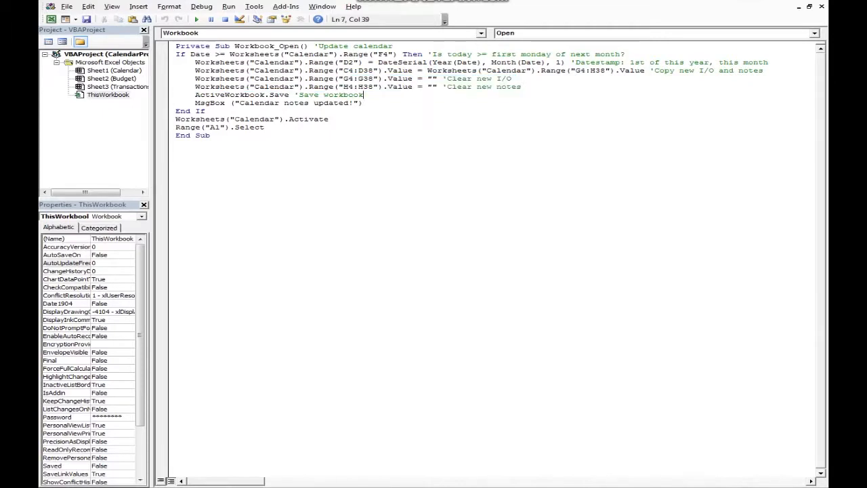
Highlight the MsgBox message text in the Workbook_Open macro while explaining the notification
drag(224, 103, 297, 103)
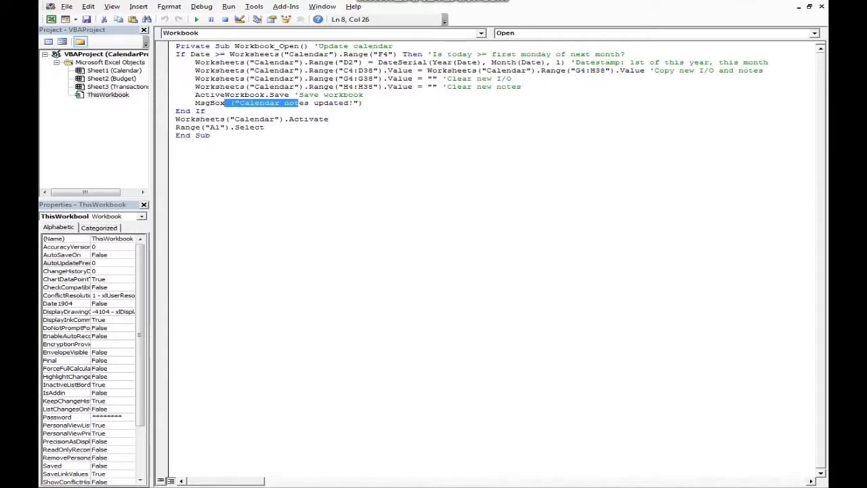
click(275, 119)
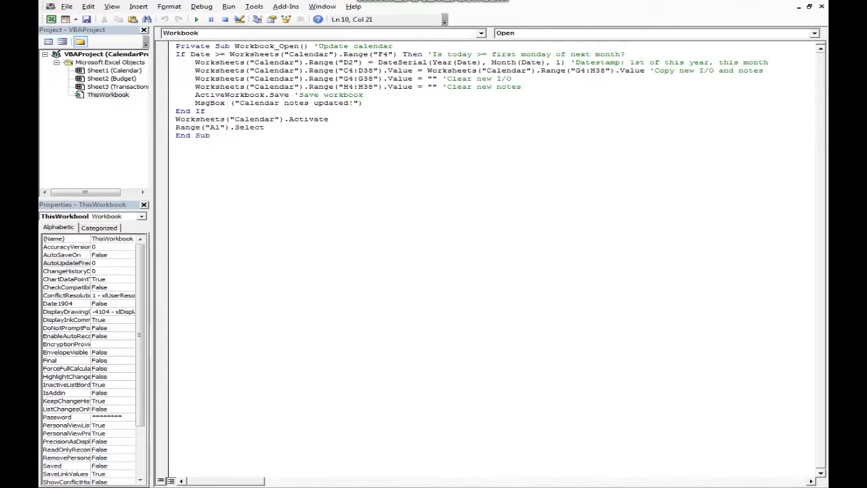
click(219, 127)
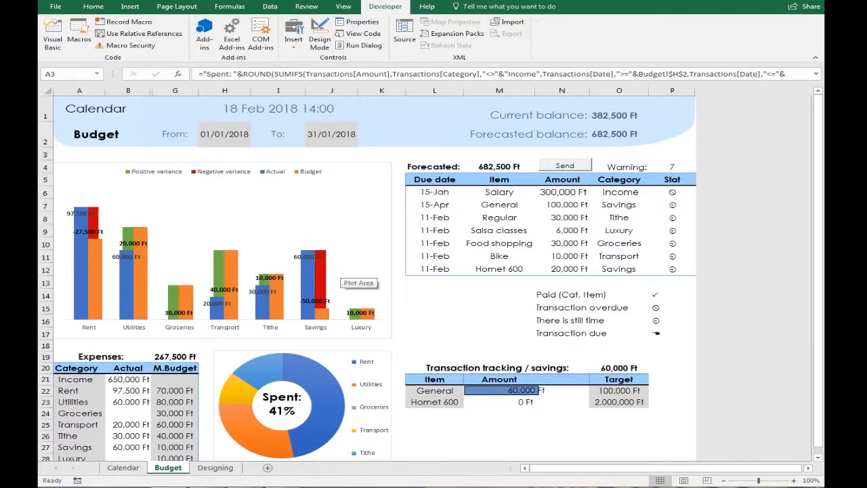
Unhide the hidden columns between Actual and M.Budget on the Budget sheet
drag(128, 90, 173, 90)
right_click(169, 90)
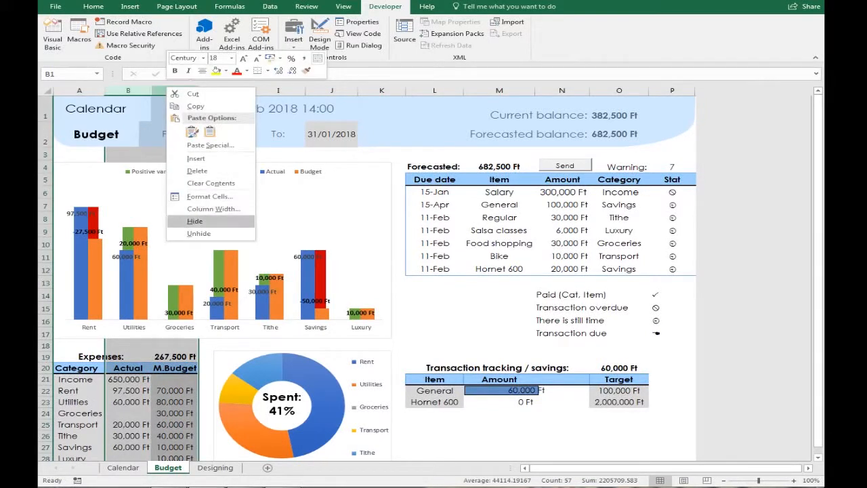
click(199, 233)
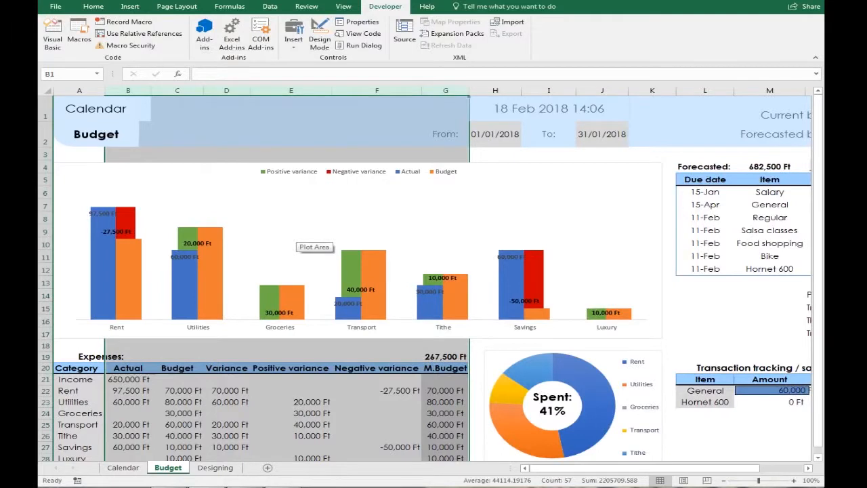
Open Change Chart Type for the budget column chart and review each series' chart type and axis
right_click(301, 228)
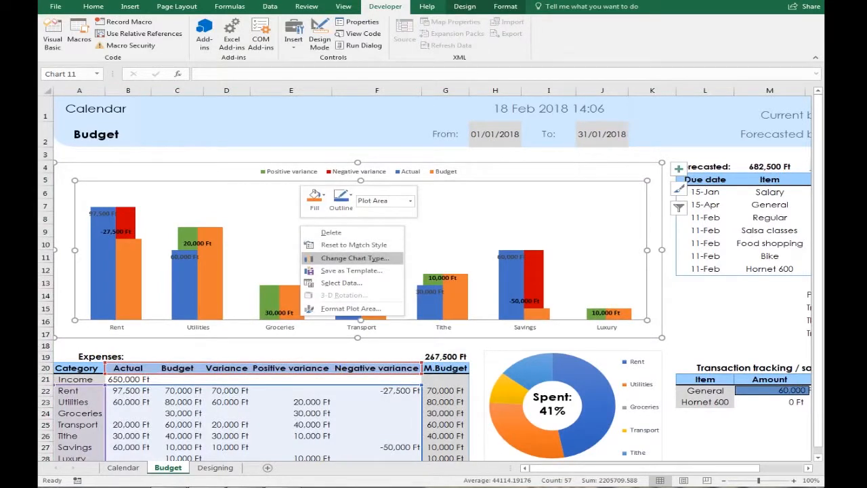
click(353, 258)
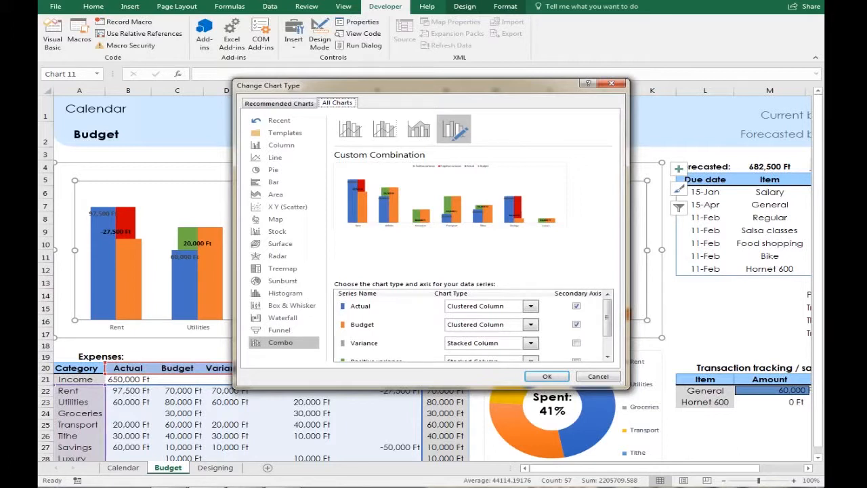
scroll(474, 325, down, 2)
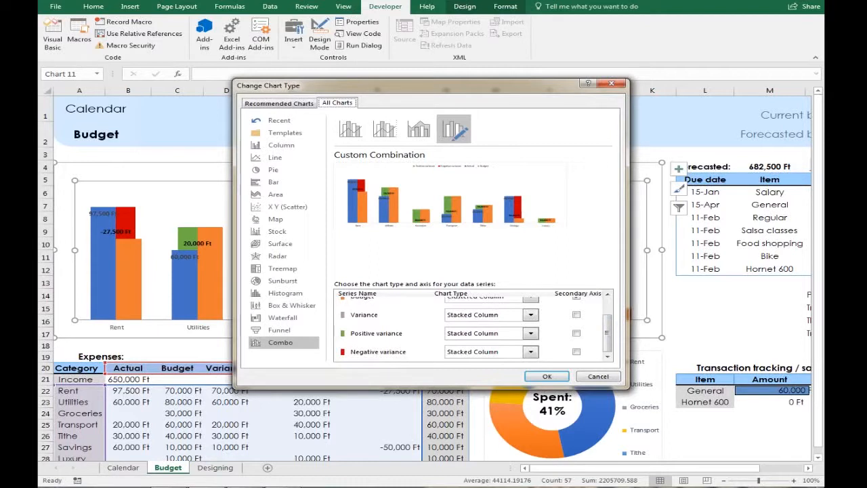
key(Return)
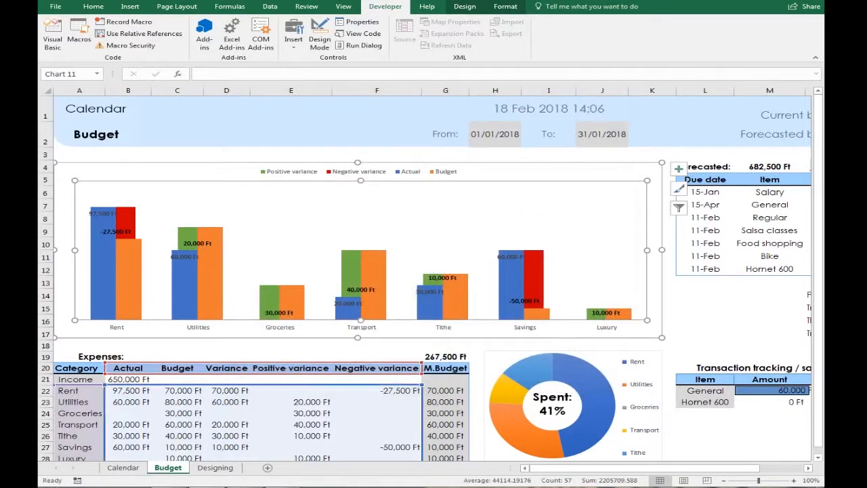
Examine the Variance, Positive variance and Negative variance formulas for the Rent row
click(227, 390)
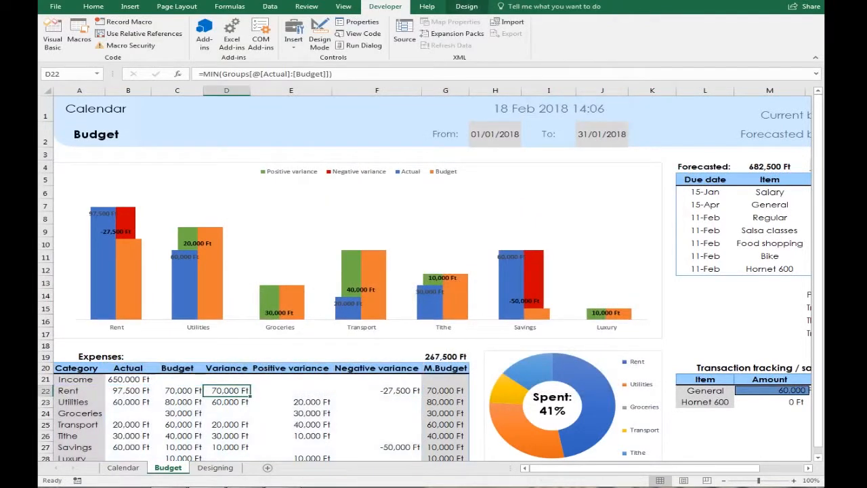
key(F2)
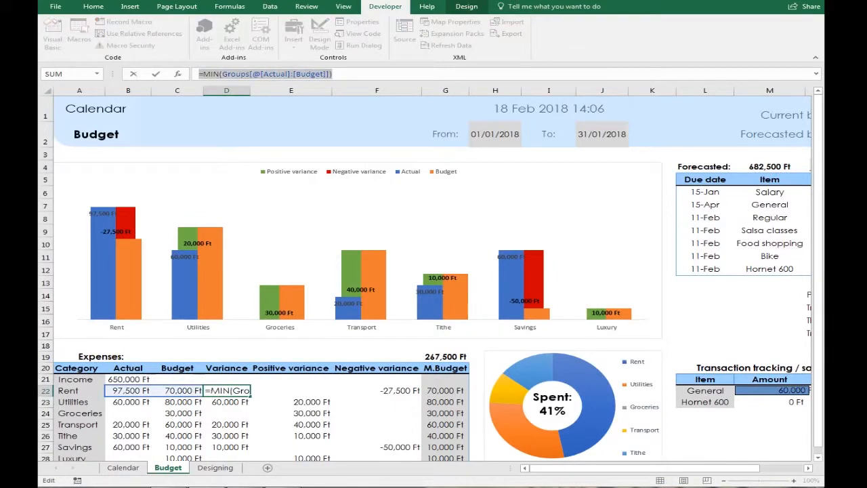
mouse_move(135, 292)
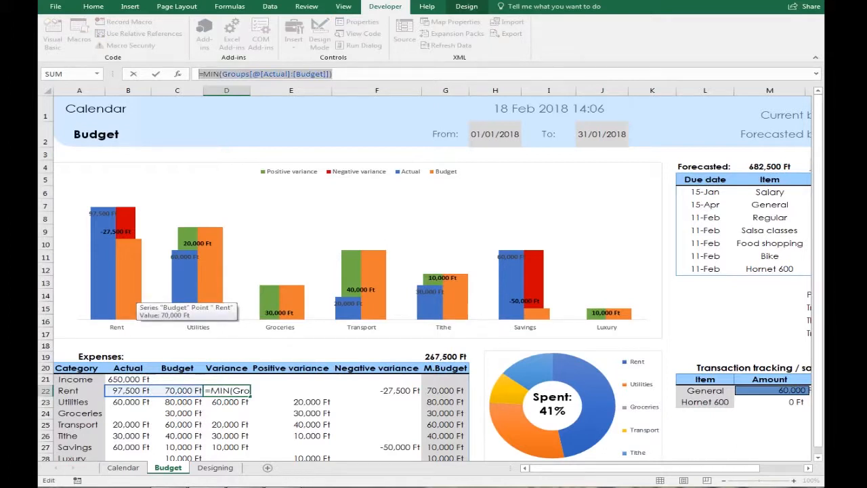
key(Escape)
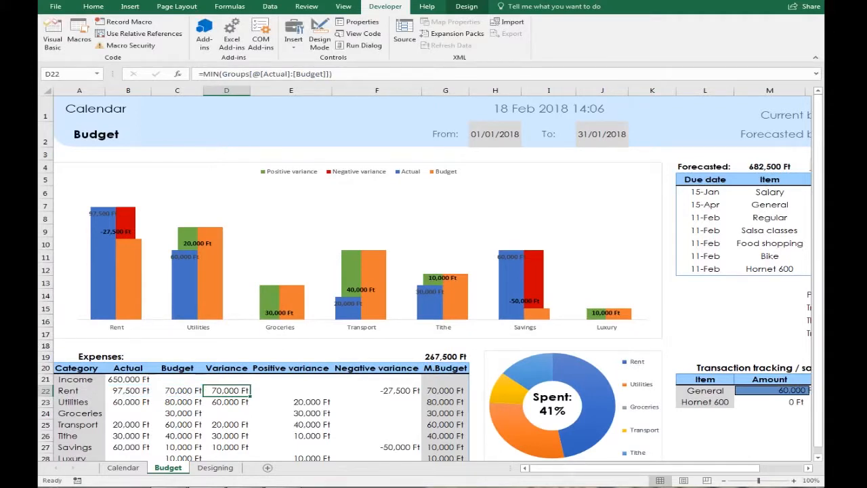
click(291, 391)
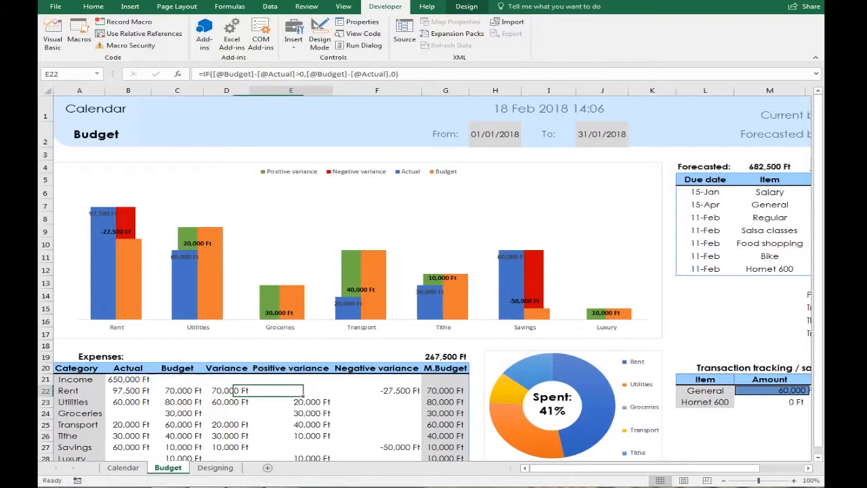
click(377, 391)
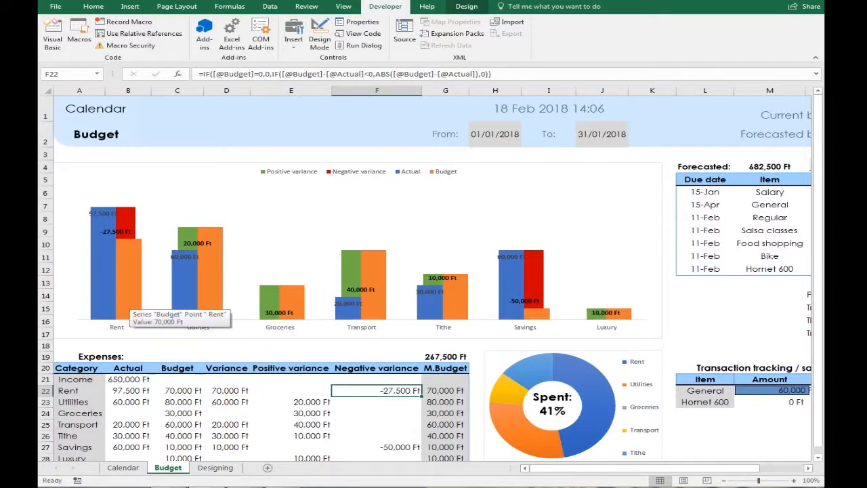
mouse_move(129, 217)
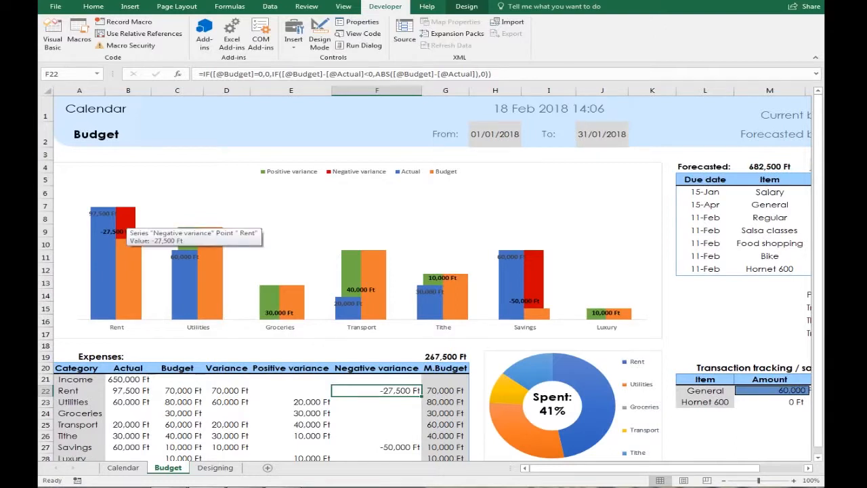
Hide columns C through F again on the Budget sheet
drag(177, 90, 376, 90)
right_click(377, 90)
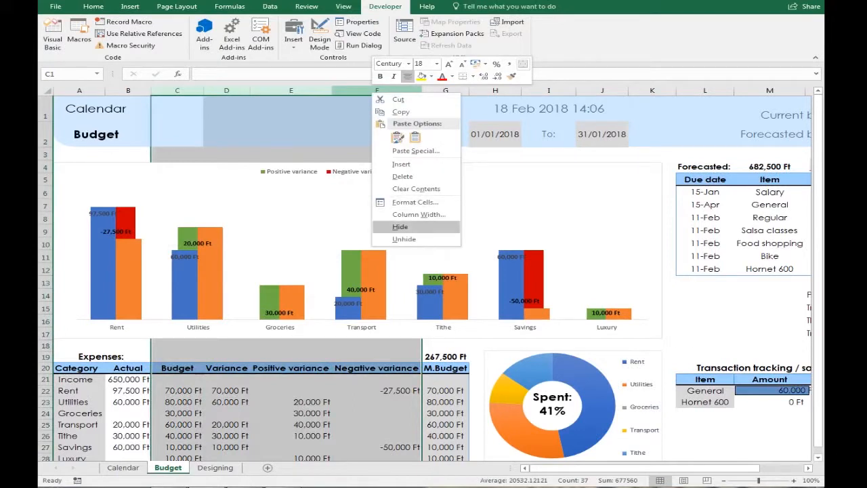
click(401, 227)
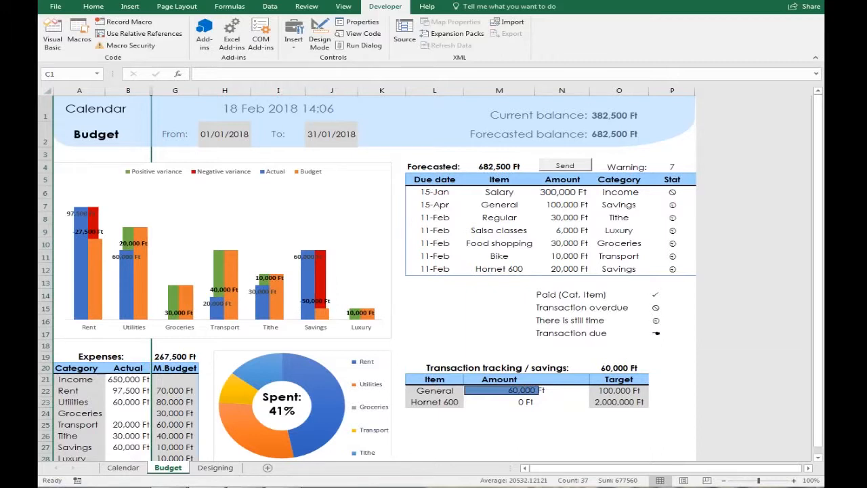
Select the doughnut chart's centre label and read the cell reference it is linked to
click(282, 405)
drag(282, 405, 285, 408)
drag(223, 73, 198, 74)
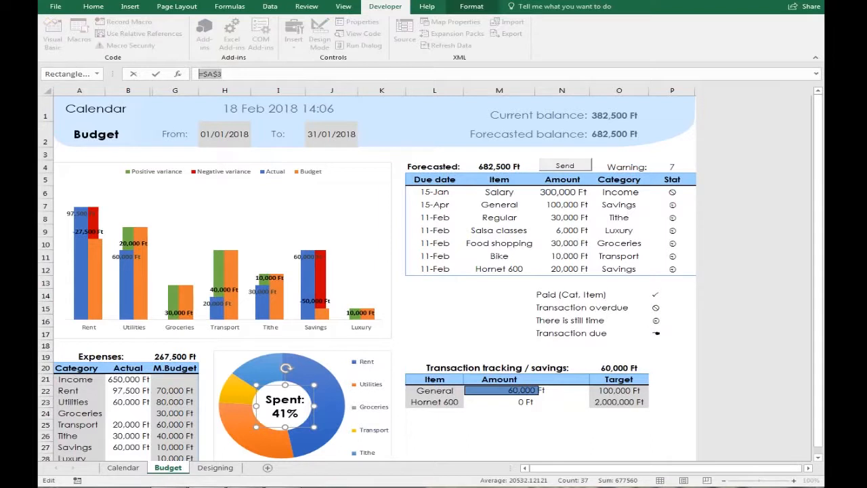
key(Escape)
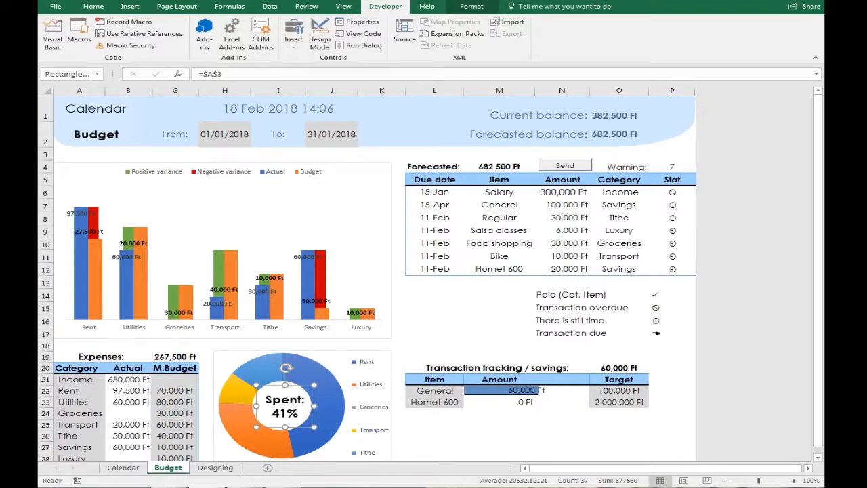
Open the Category drop-down list in cell O8 of the pending transactions table
click(619, 217)
click(653, 219)
click(654, 218)
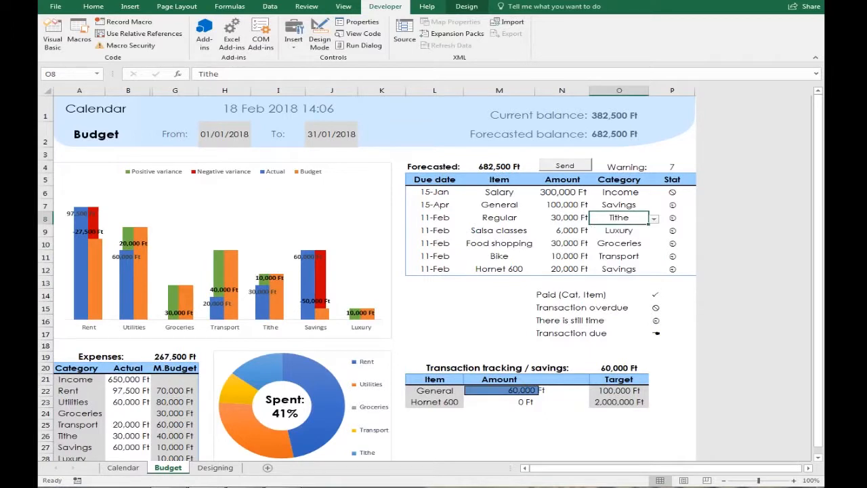
Review the workbook's defined names and their references in the Name Manager
click(229, 7)
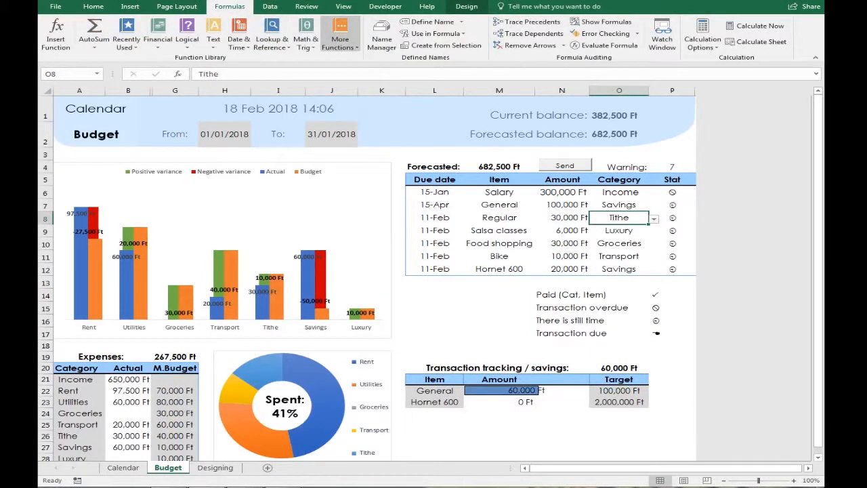
click(382, 35)
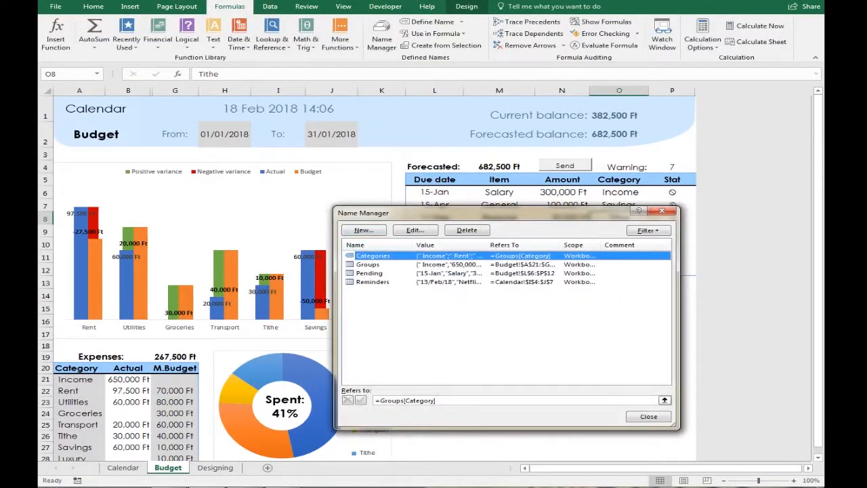
click(441, 400)
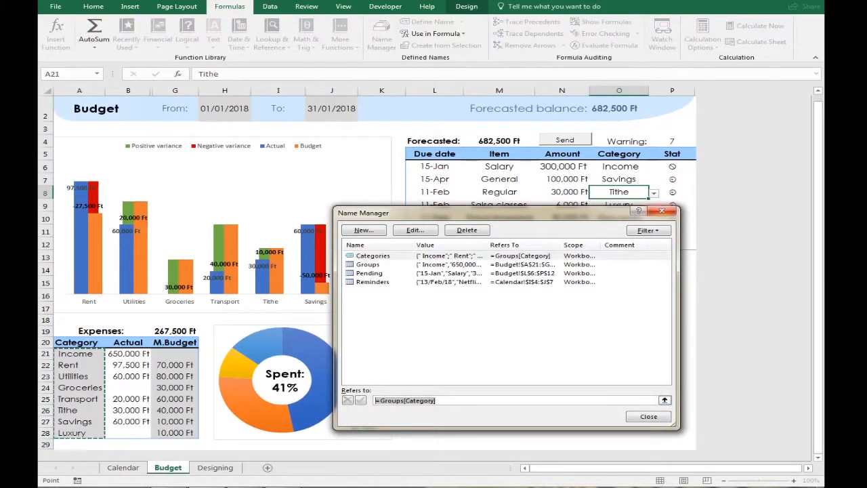
key(Escape)
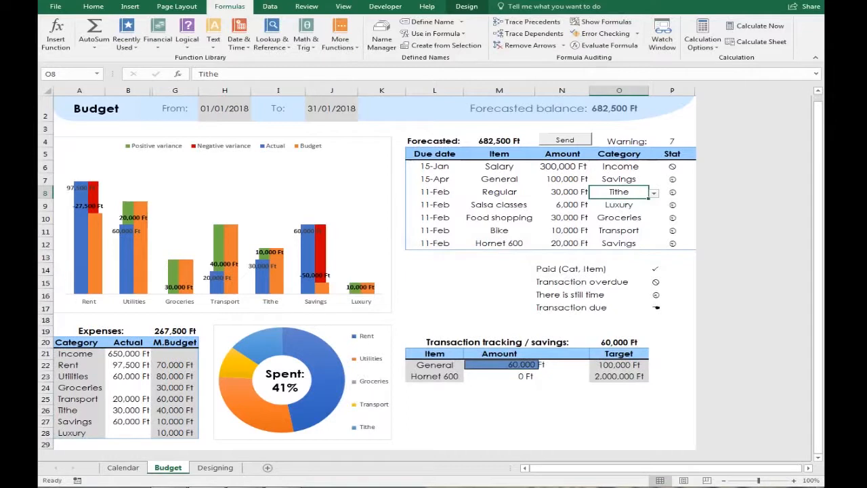
Expand the formula bar to read the Forecasted balance formula in M4
click(499, 141)
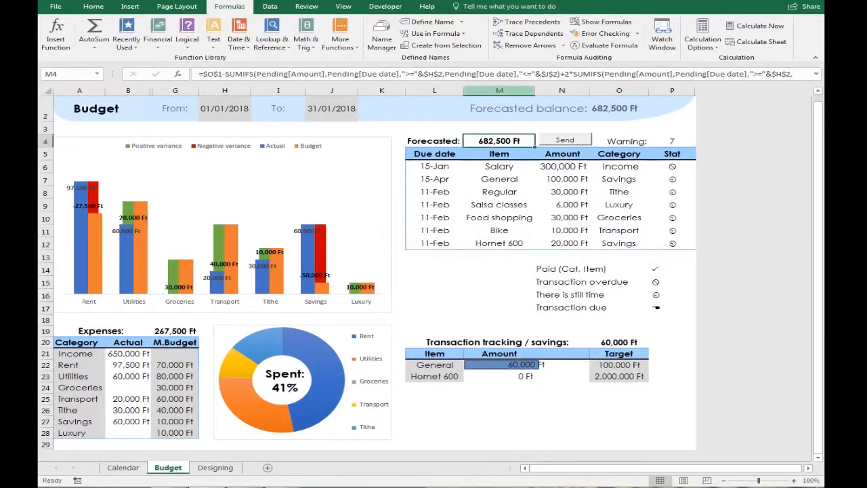
click(515, 74)
key(ctrl+shift+u)
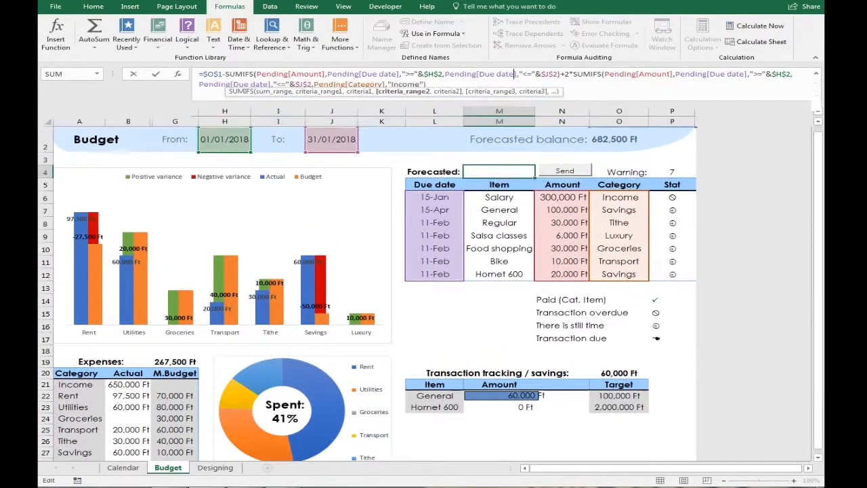
Examine the savings total formula in O20 and the Stat column formula in P7
click(619, 383)
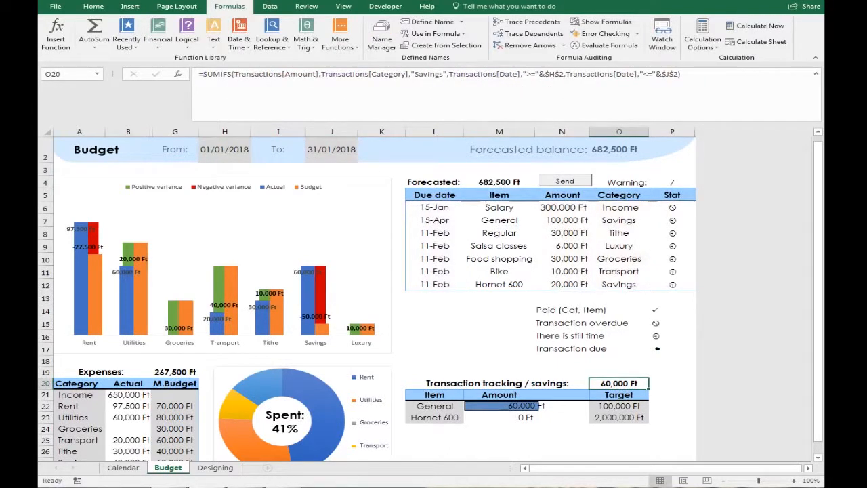
click(672, 221)
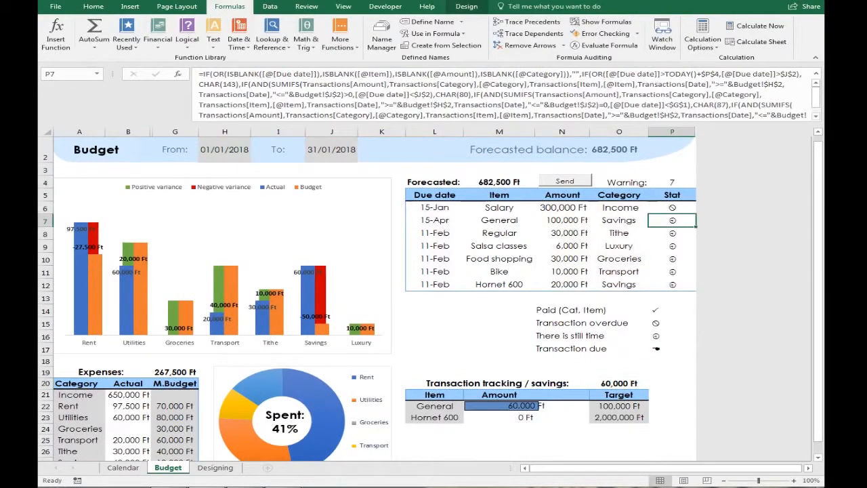
drag(672, 124, 672, 134)
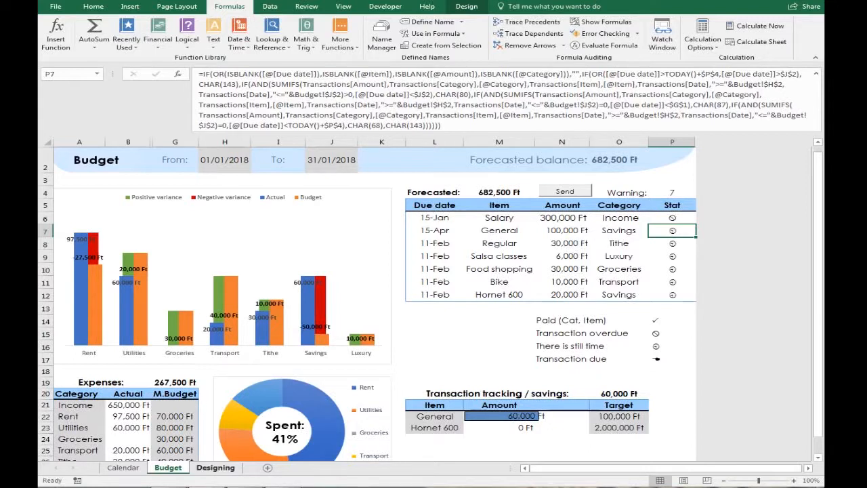
View the Designing sheet's status symbol layout, then reopen the Stat formula in P7 to inspect its CHAR codes
click(215, 467)
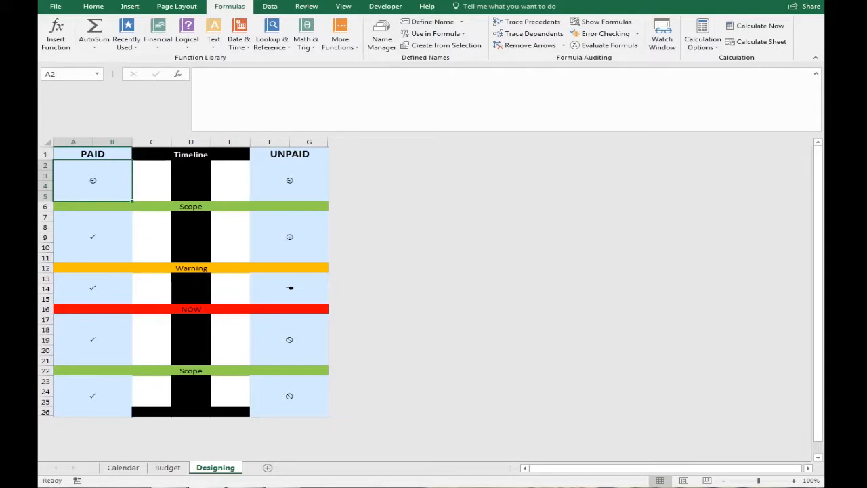
click(167, 467)
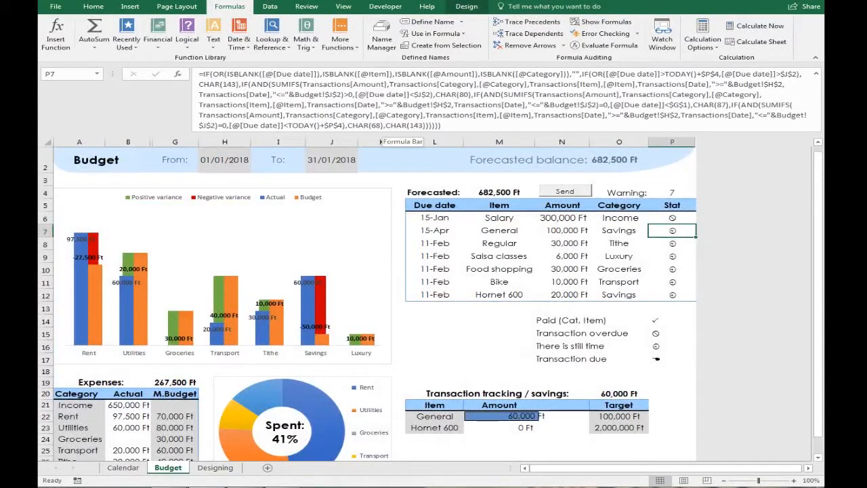
click(414, 125)
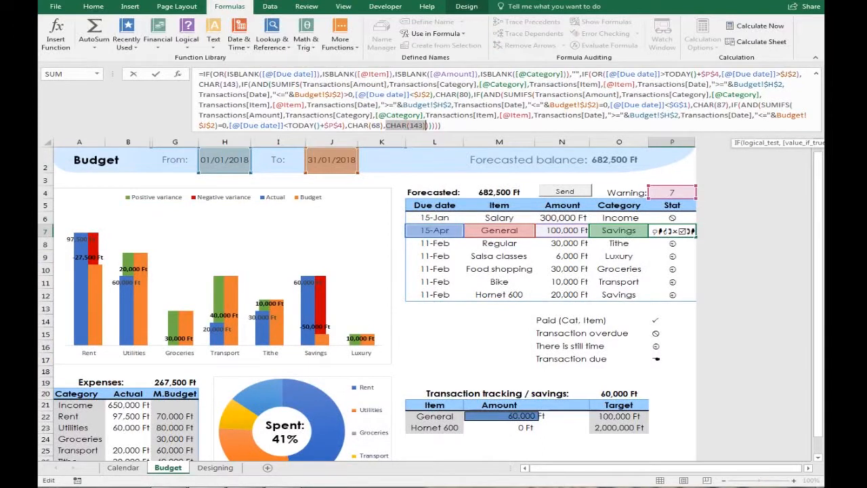
key(Return)
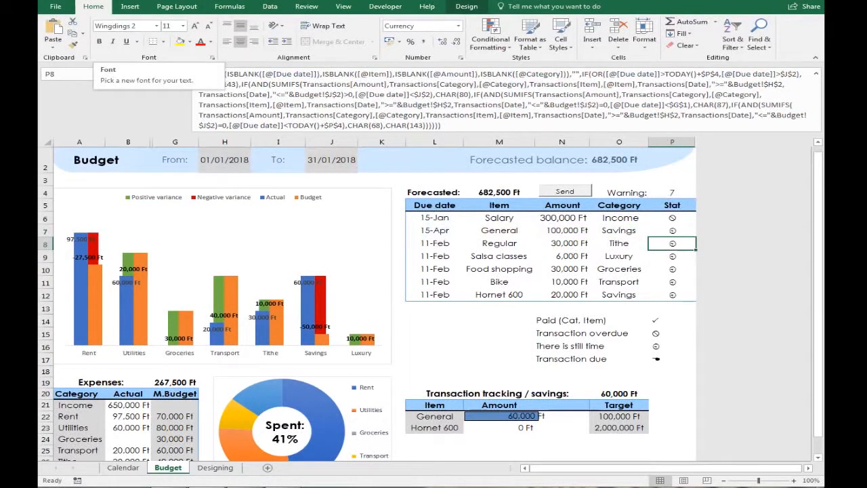
key(alt+Tab)
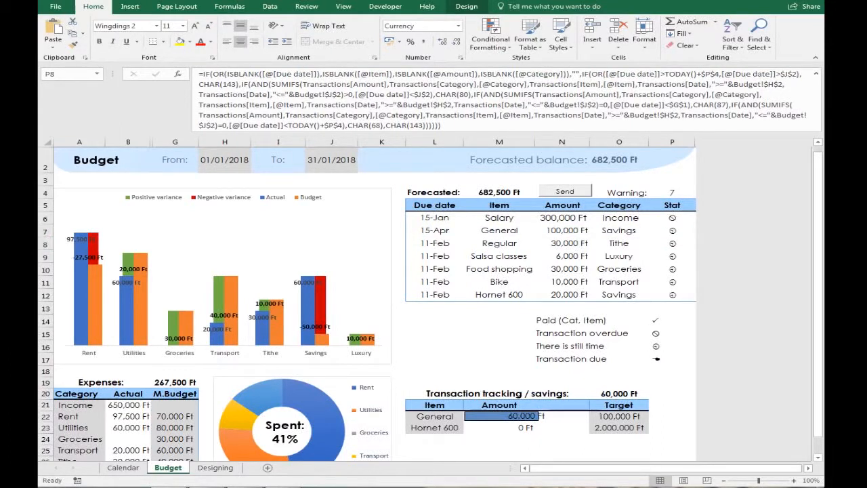
Open the Visual Basic editor and examine the Send_Click macro, especially the Offset, Resize and Insert parts of the row-insertion line
click(386, 7)
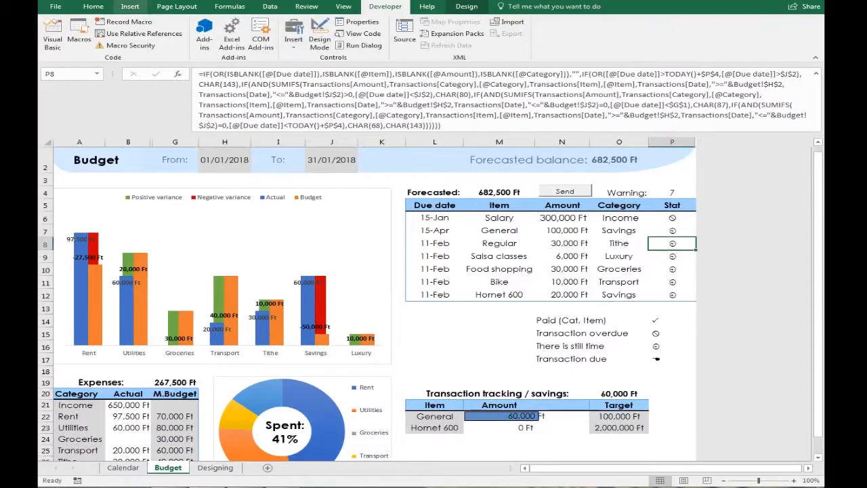
click(52, 33)
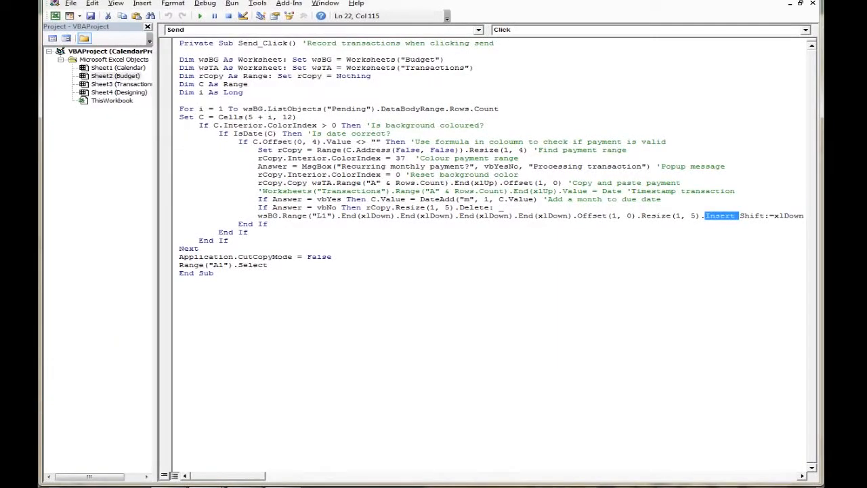
click(199, 248)
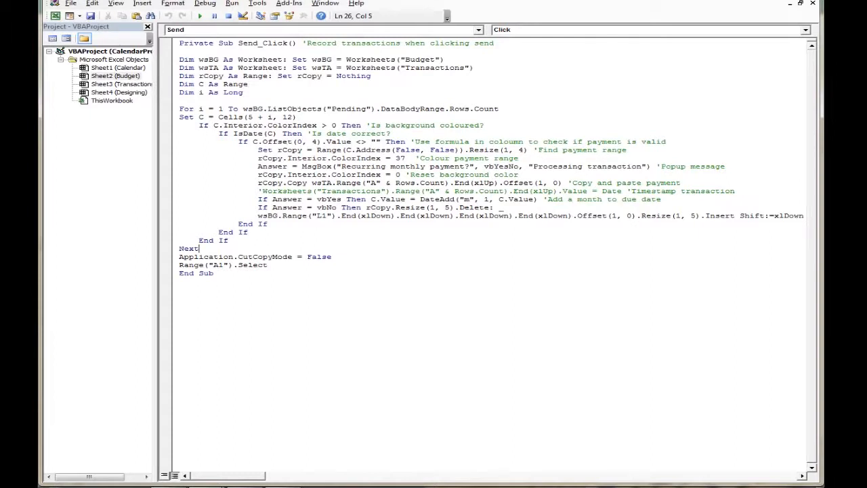
drag(572, 215, 705, 216)
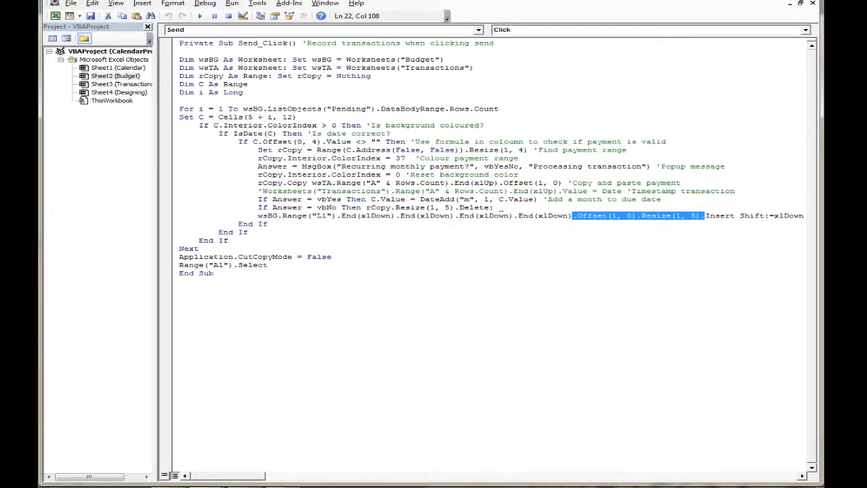
drag(710, 215, 744, 215)
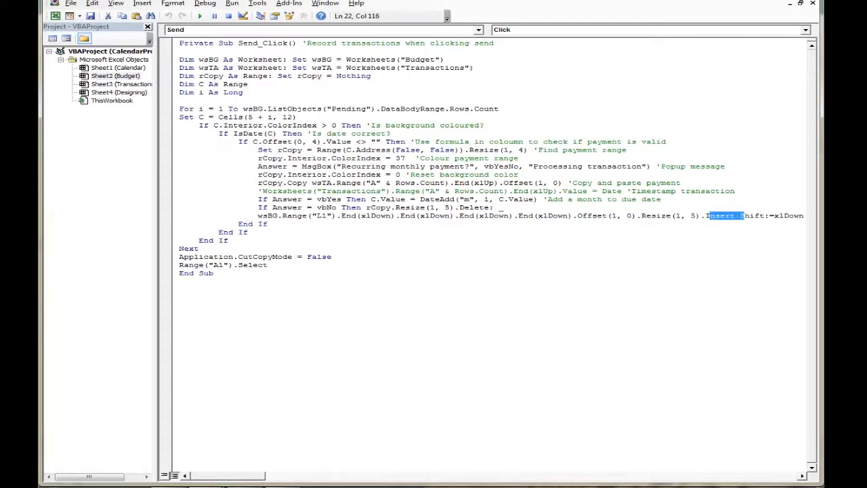
click(749, 215)
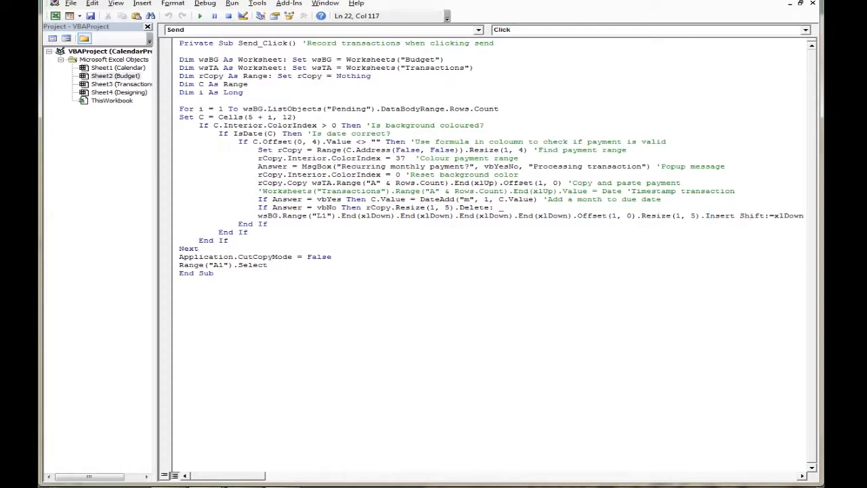